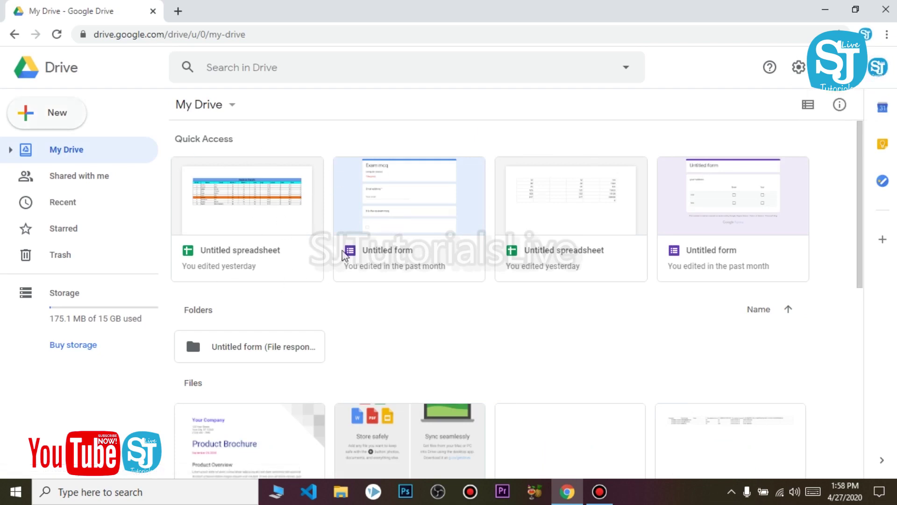
# Search Google Images for "chinese newspaper" in a new browser tab
pyautogui.click(179, 12)
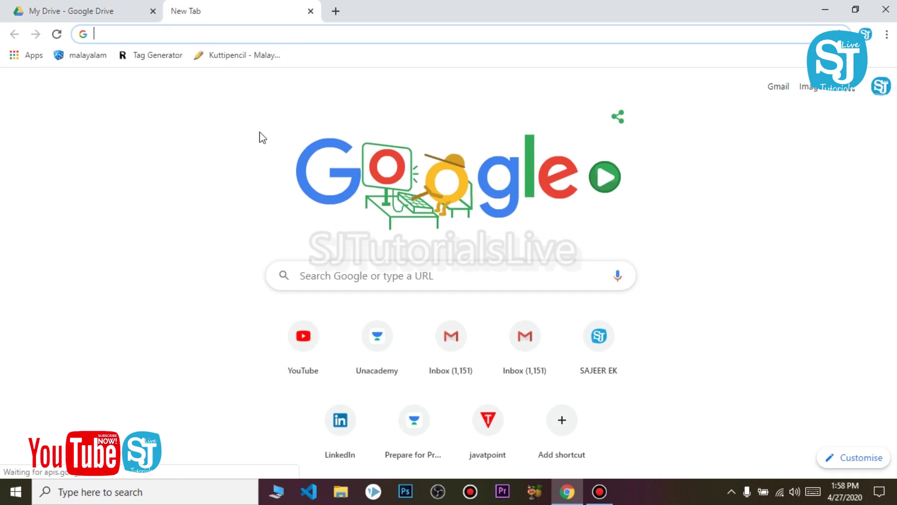
pyautogui.write('c')
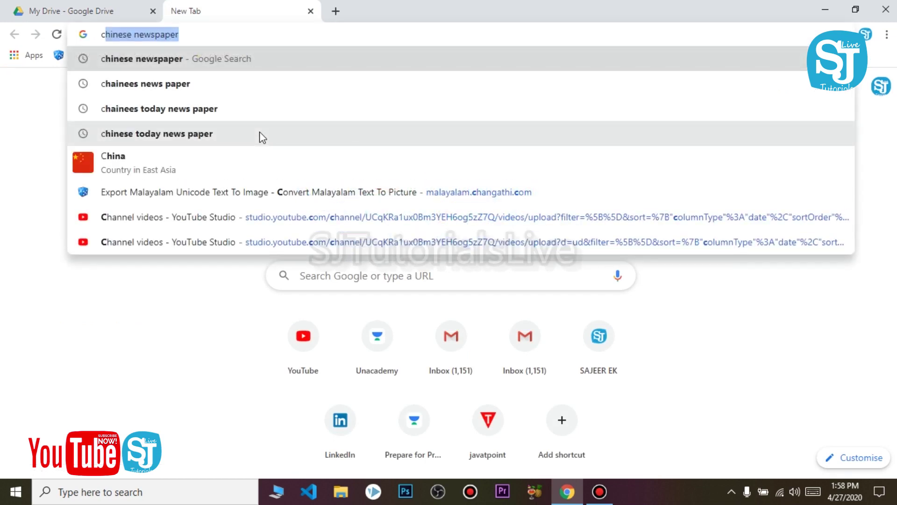
pyautogui.click(240, 39)
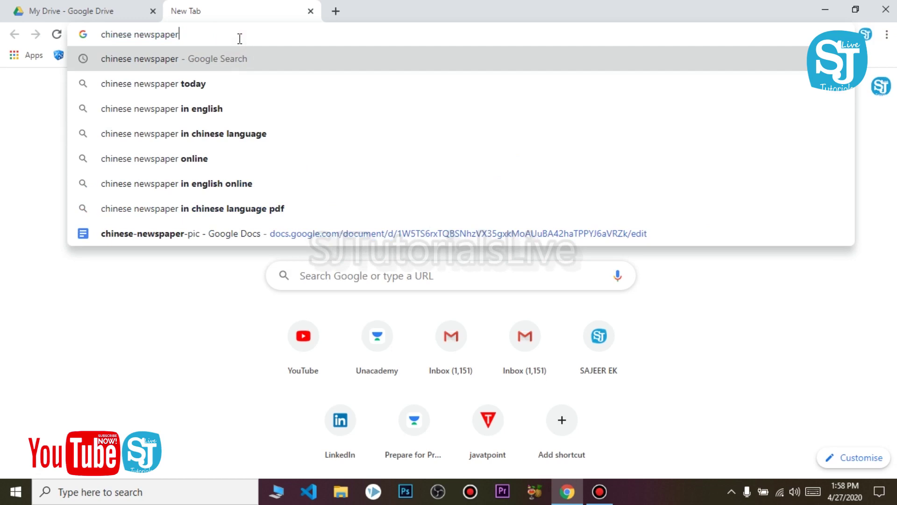
pyautogui.press('Return')
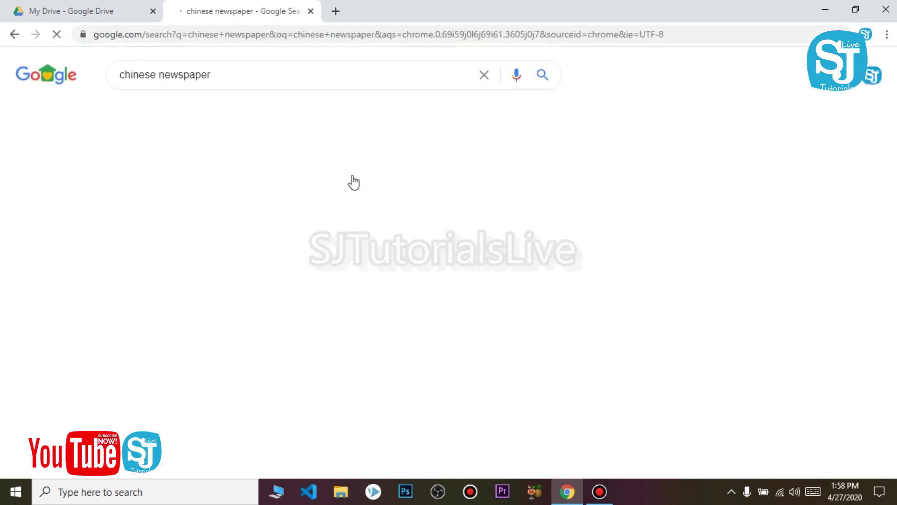
pyautogui.click(234, 115)
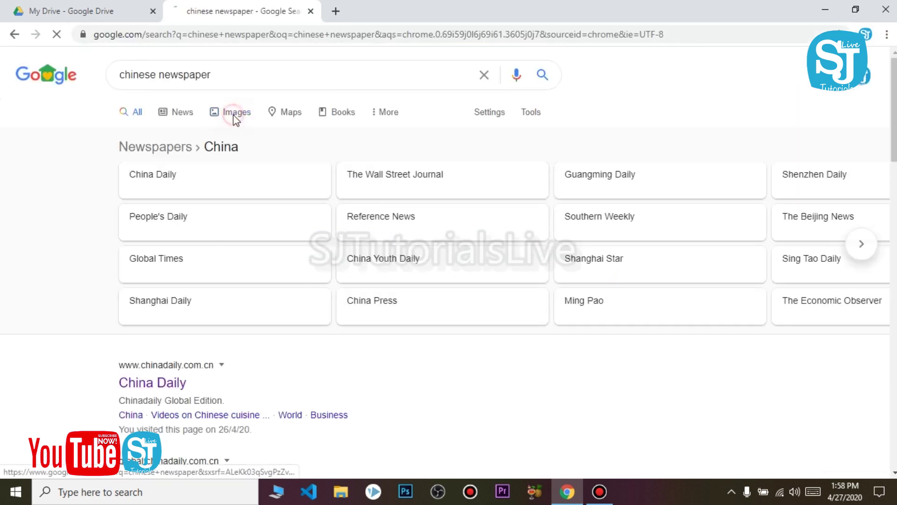
# Browse the image results and open the preview of the "SMCA featured in Chinese Newspapers" picture from stmichaelsca.org
pyautogui.scroll(-3, 317, 276)
pyautogui.scroll(-5, 317, 275)
pyautogui.scroll(4, 317, 276)
pyautogui.scroll(-2, 287, 241)
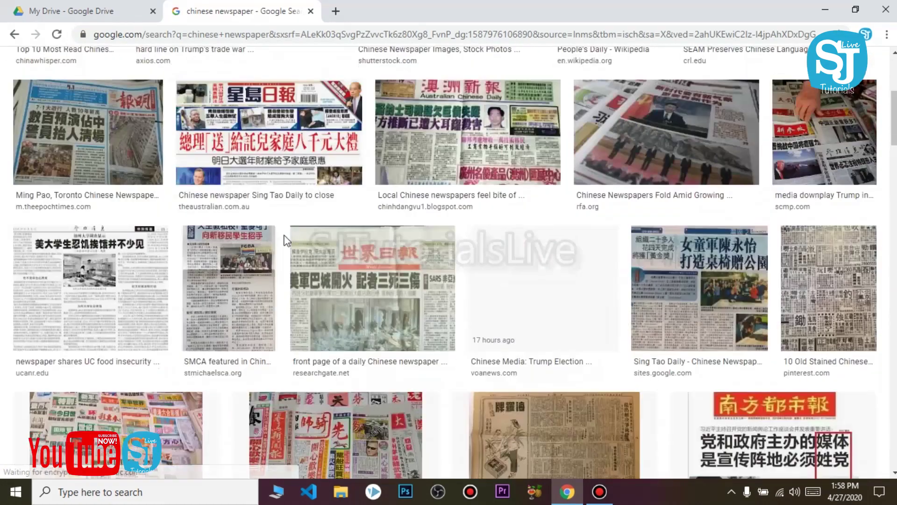
pyautogui.scroll(4, 289, 239)
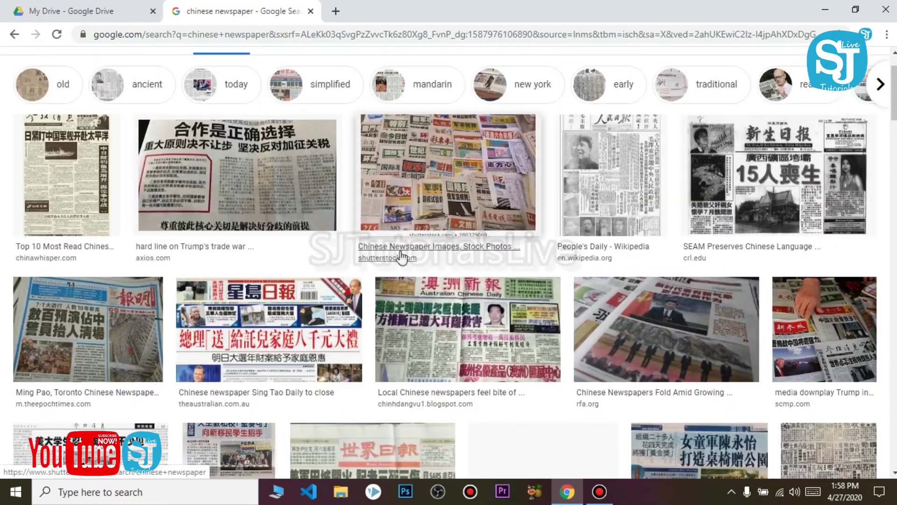
pyautogui.scroll(-8, 401, 254)
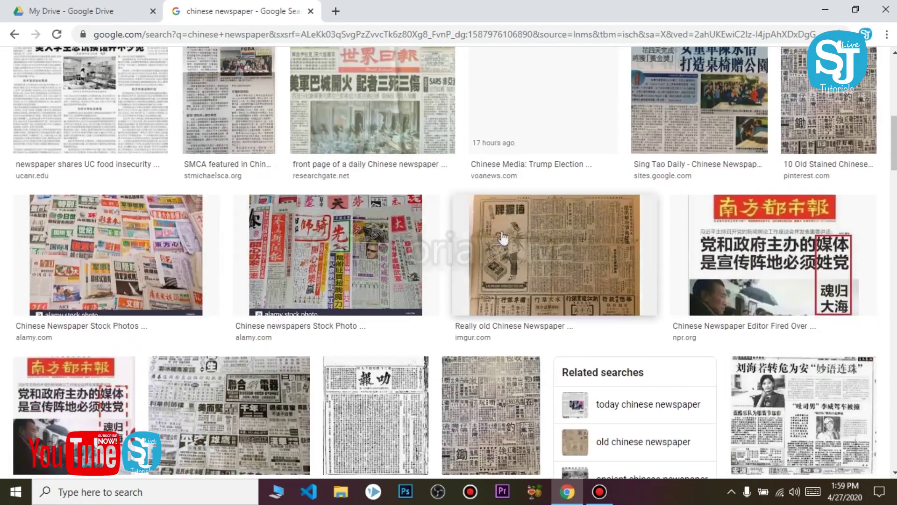
pyautogui.scroll(6, 502, 239)
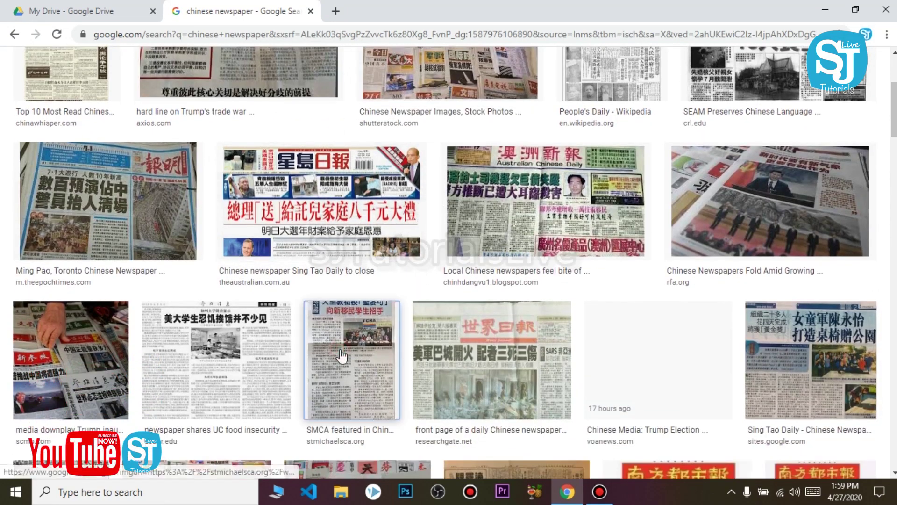
pyautogui.click(342, 356)
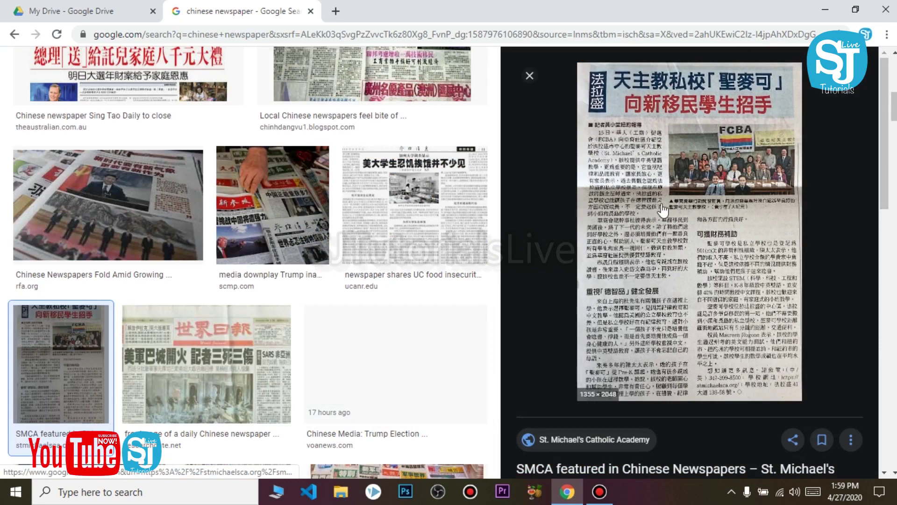
# Save the previewed newspaper image to the Desktop as Chinese_Newspaper.jpg
pyautogui.rightClick(662, 205)
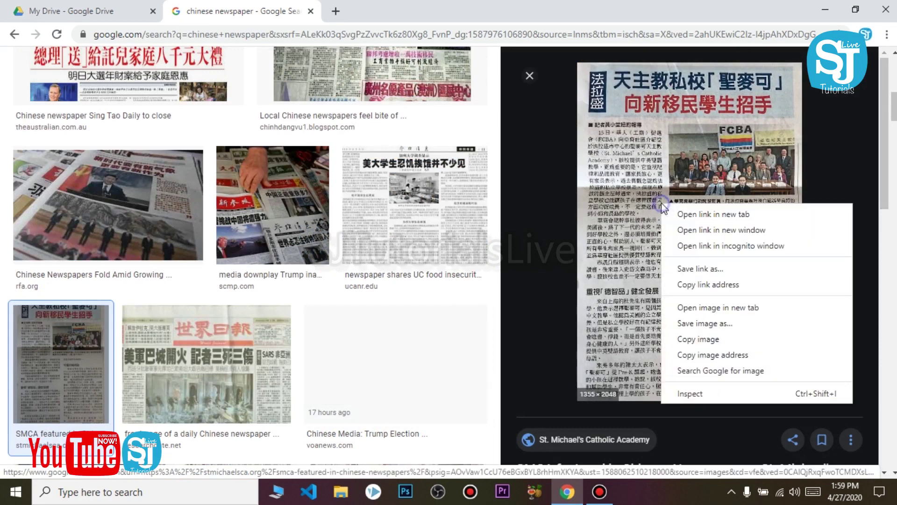
pyautogui.click(700, 325)
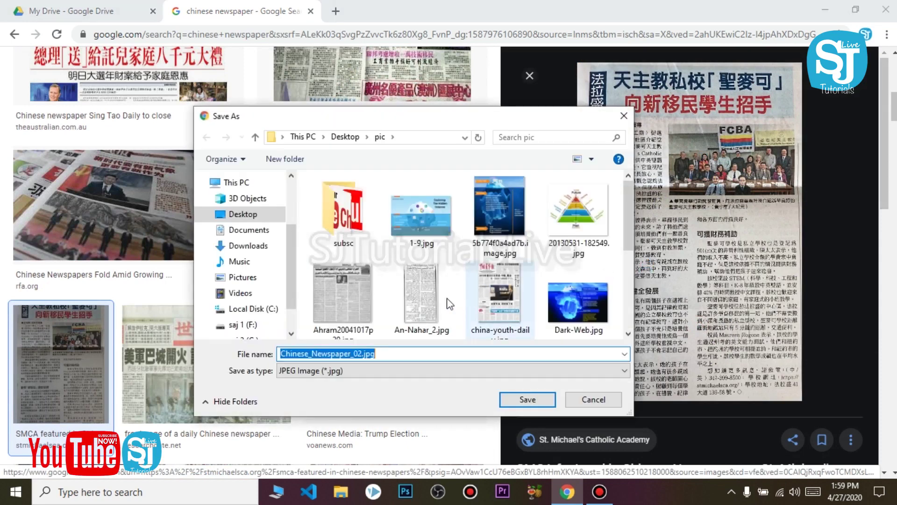
pyautogui.click(252, 214)
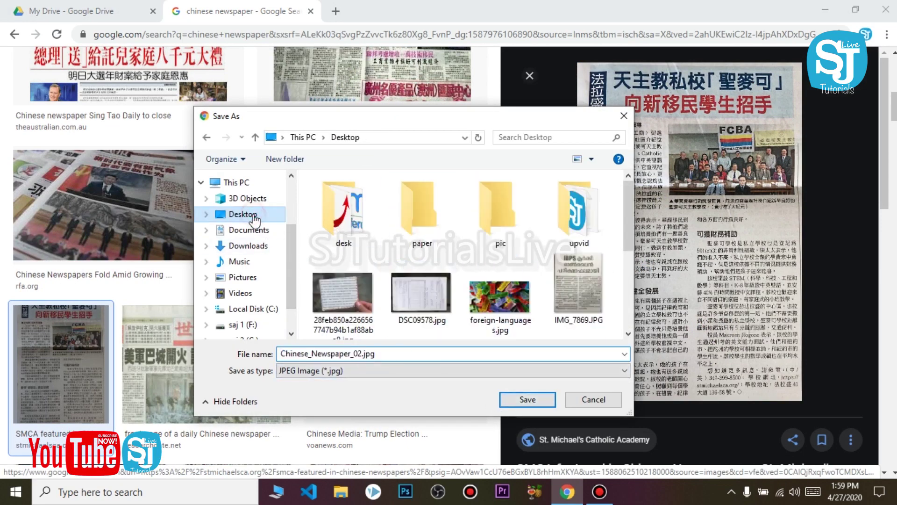
pyautogui.doubleClick(361, 354)
pyautogui.click(361, 354)
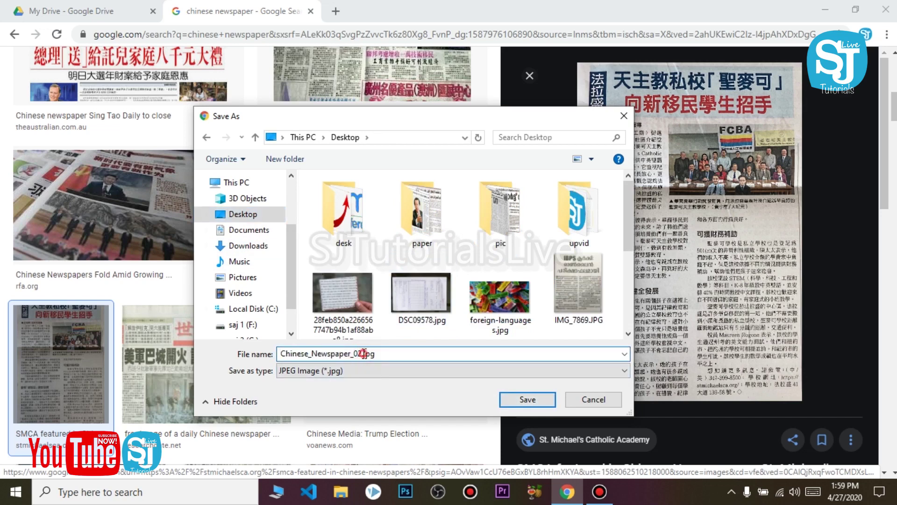
pyautogui.press('BackSpace')
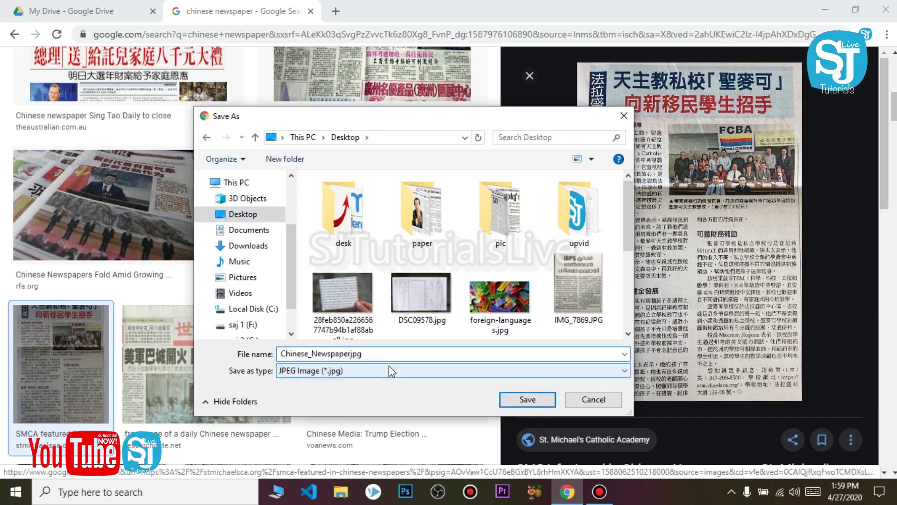
pyautogui.press('Return')
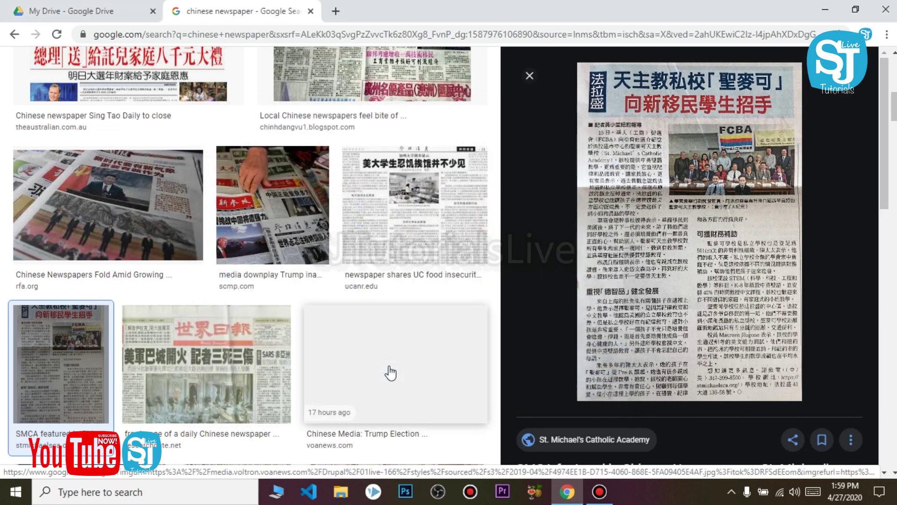
# Switch to Google Drive and upload Chinese_Newspaper.jpg from the Desktop to My Drive
pyautogui.click(70, 11)
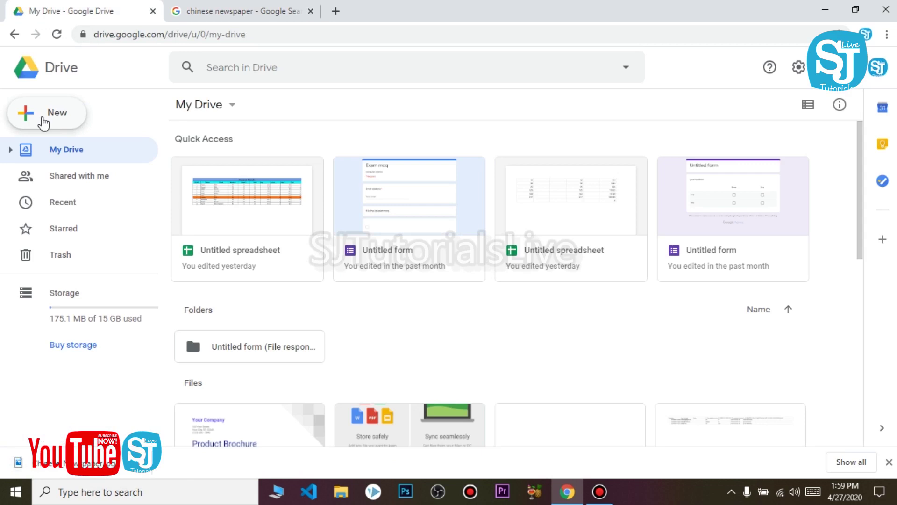
pyautogui.click(42, 117)
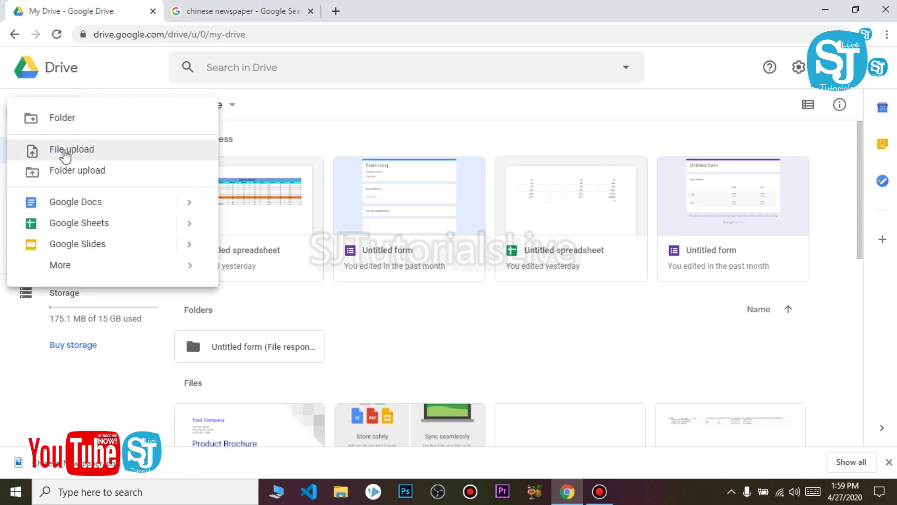
pyautogui.click(103, 157)
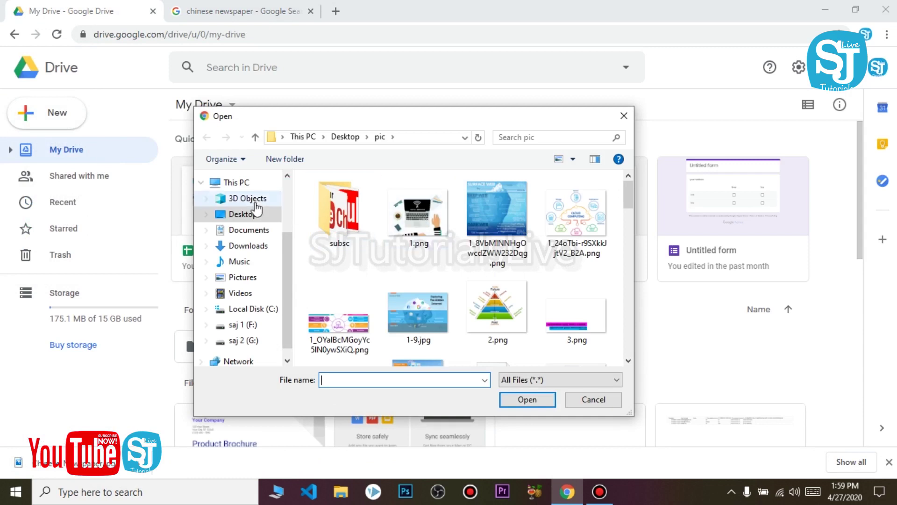
pyautogui.click(241, 215)
pyautogui.scroll(-4, 466, 262)
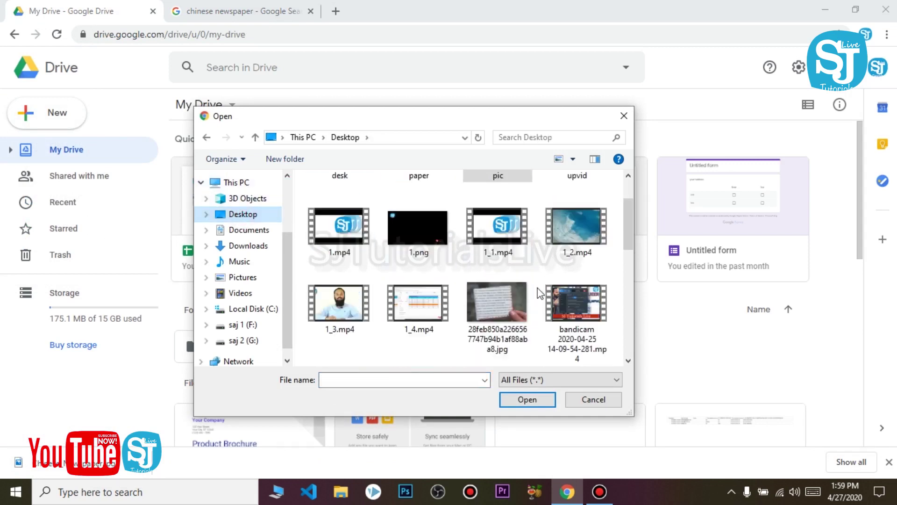
pyautogui.scroll(-5, 524, 294)
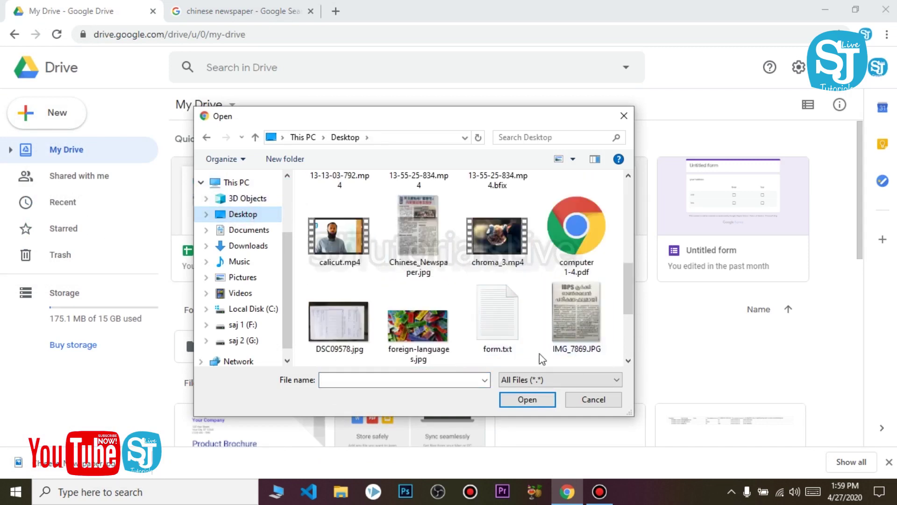
pyautogui.doubleClick(363, 210)
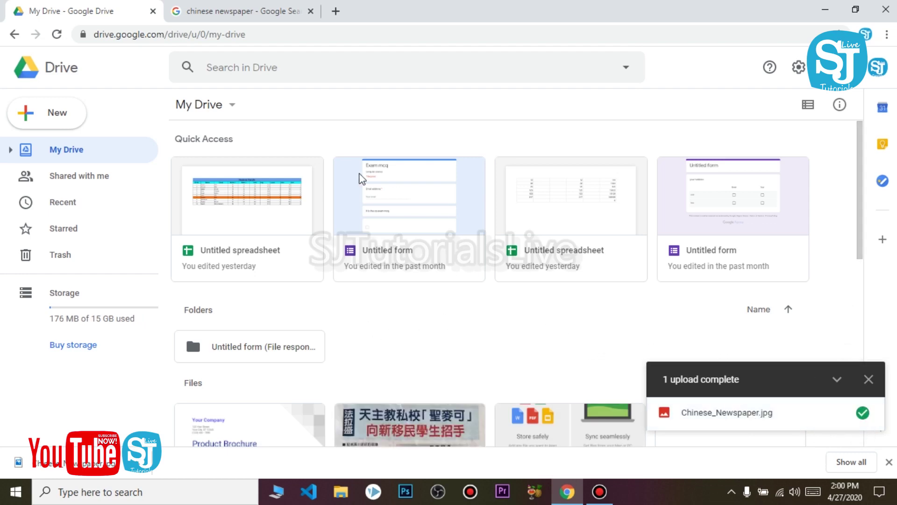
# Reload My Drive and open the uploaded Chinese_Newspaper.jpg with Google Docs
pyautogui.click(293, 35)
pyautogui.press('Return')
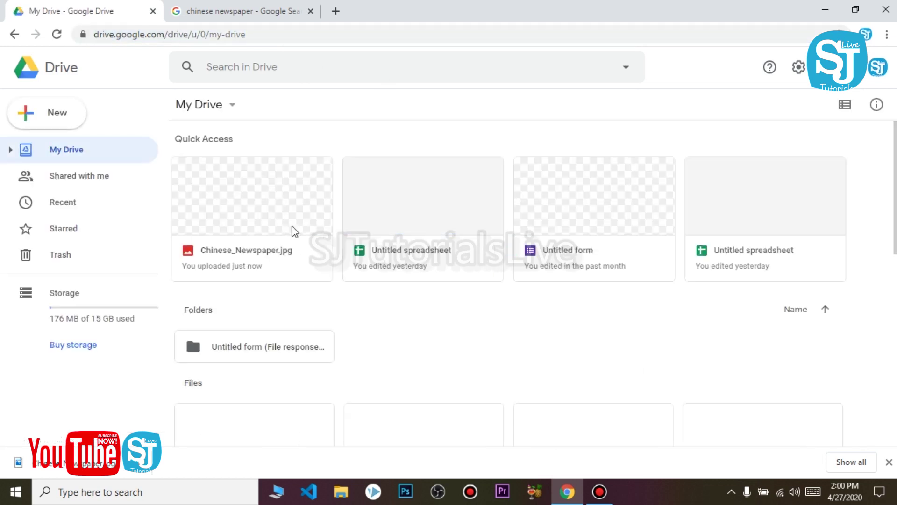
pyautogui.rightClick(229, 196)
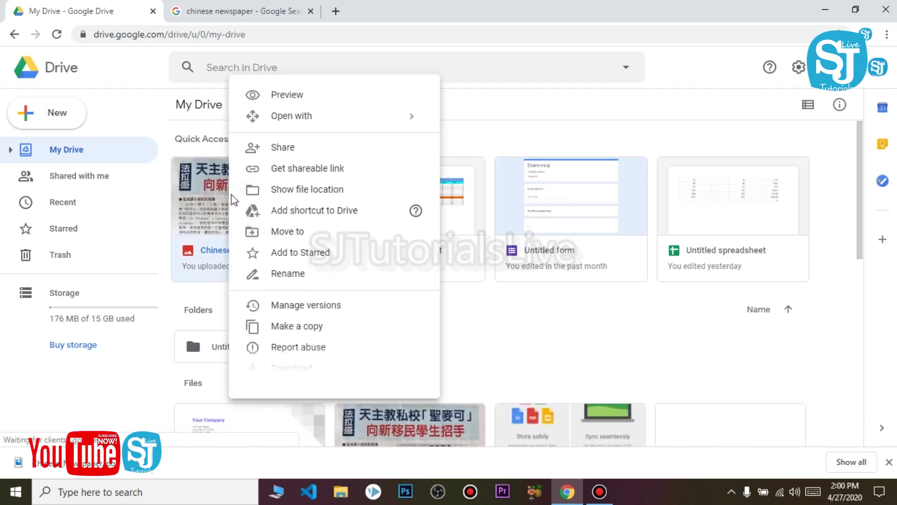
pyautogui.click(194, 193)
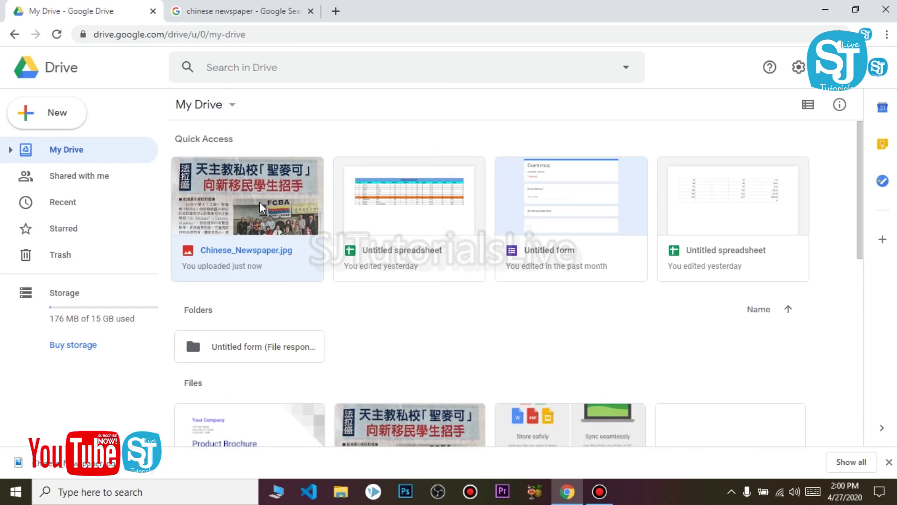
pyautogui.rightClick(253, 200)
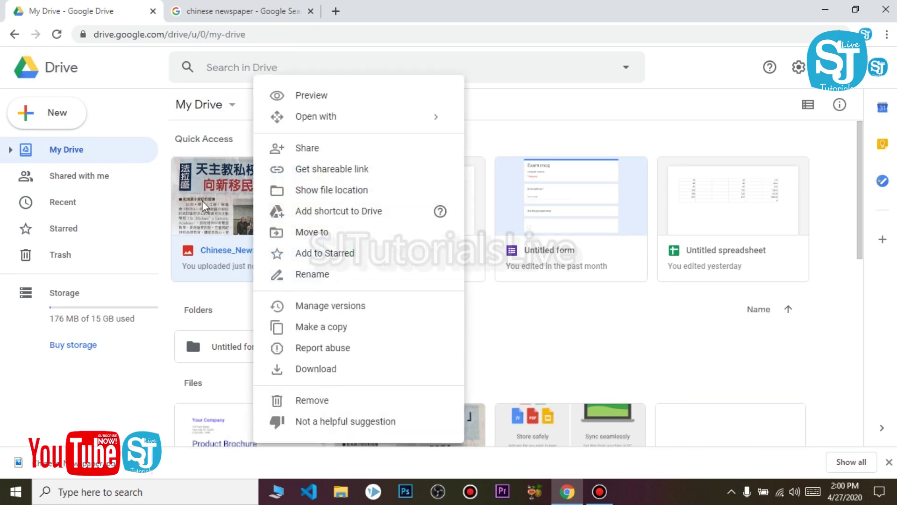
pyautogui.moveTo(333, 122)
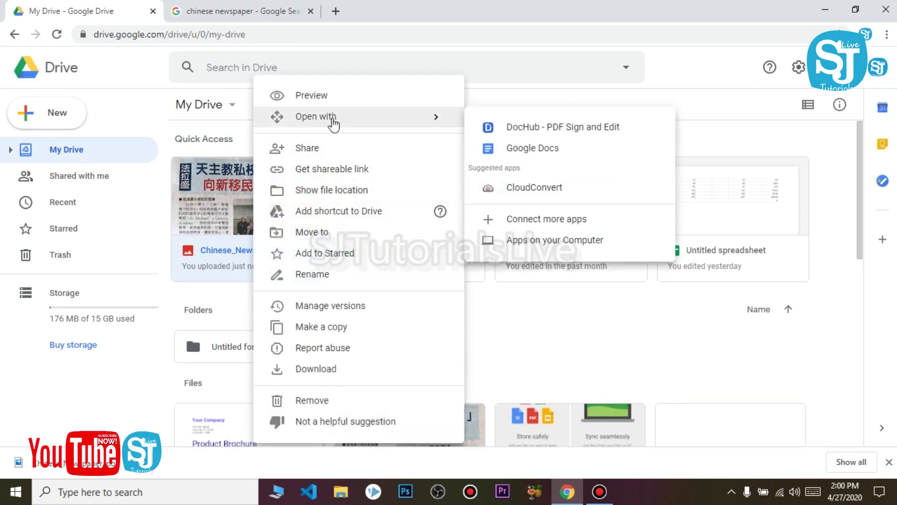
pyautogui.click(517, 148)
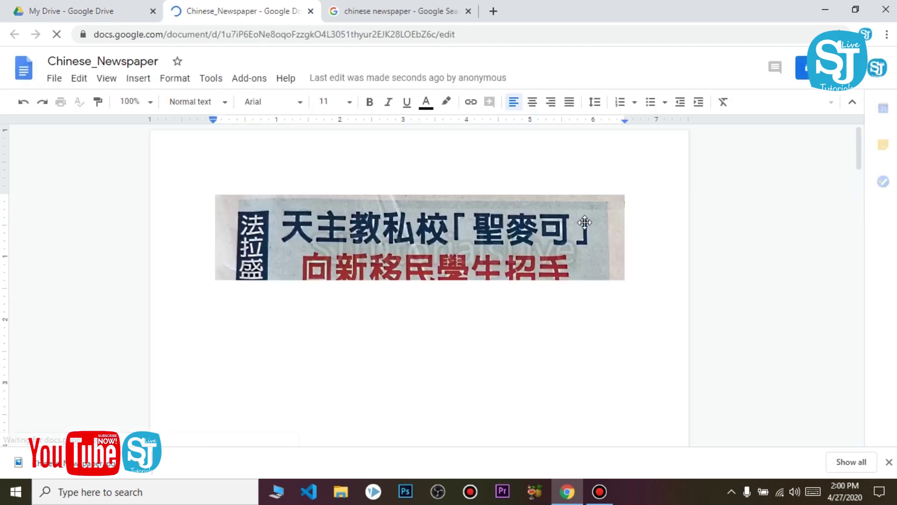
# Copy all of the extracted Chinese text beneath the newspaper image in the converted document
pyautogui.scroll(-4, 538, 258)
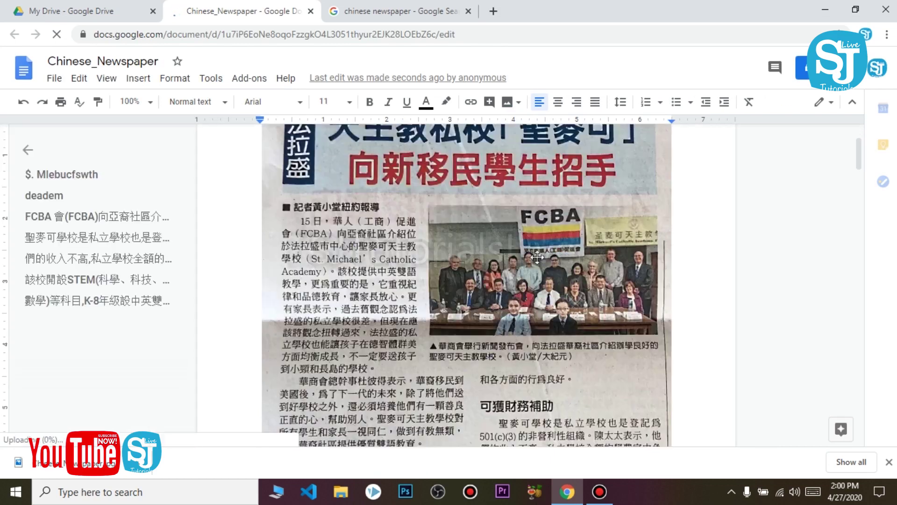
pyautogui.scroll(2, 486, 241)
pyautogui.scroll(1, 487, 241)
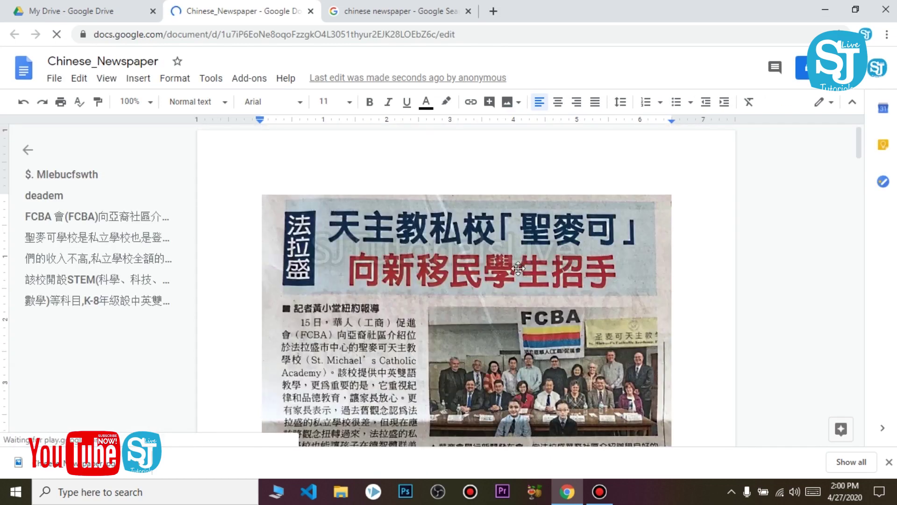
pyautogui.scroll(-2, 500, 255)
pyautogui.scroll(-2, 501, 255)
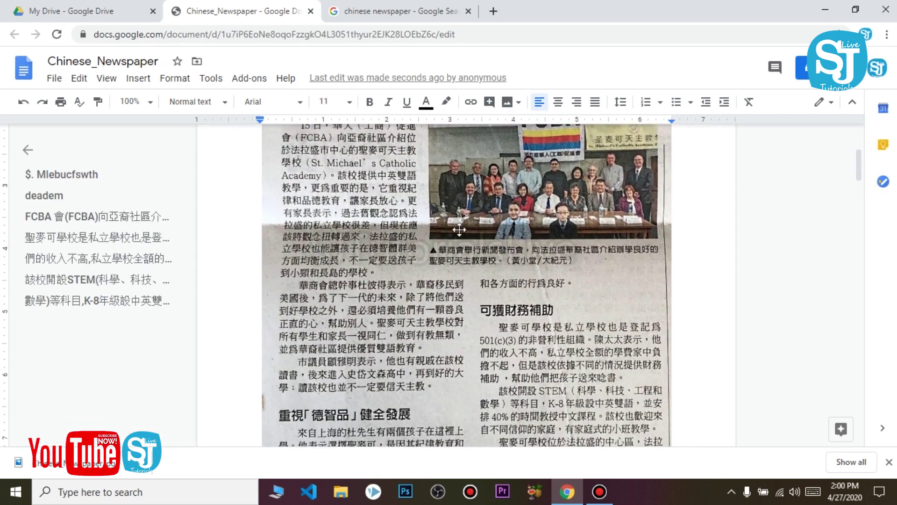
pyautogui.scroll(-5, 521, 229)
pyautogui.scroll(-6, 522, 229)
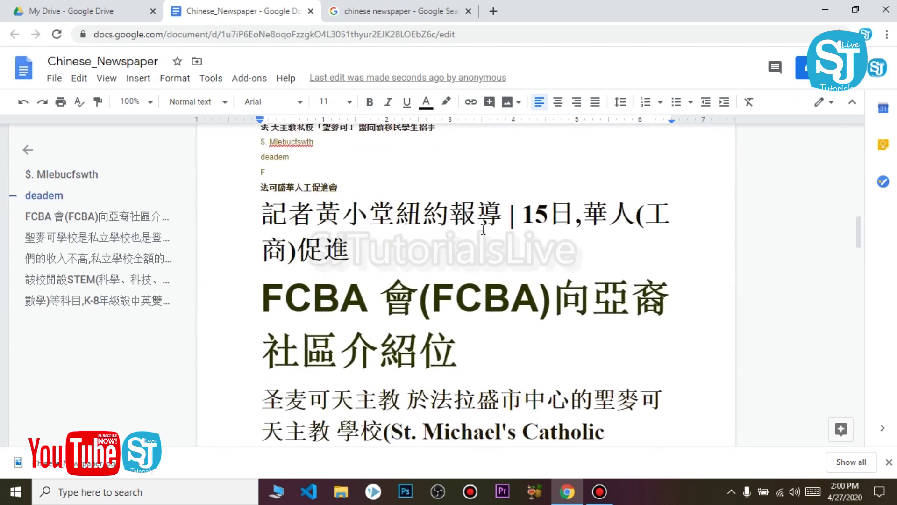
pyautogui.scroll(1, 293, 231)
pyautogui.moveTo(260, 192); pyautogui.dragTo(584, 441)
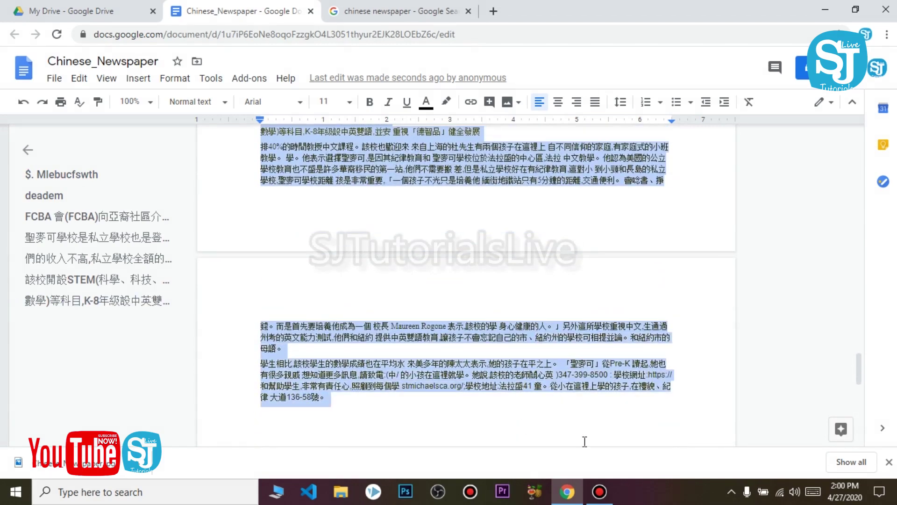
pyautogui.rightClick(377, 140)
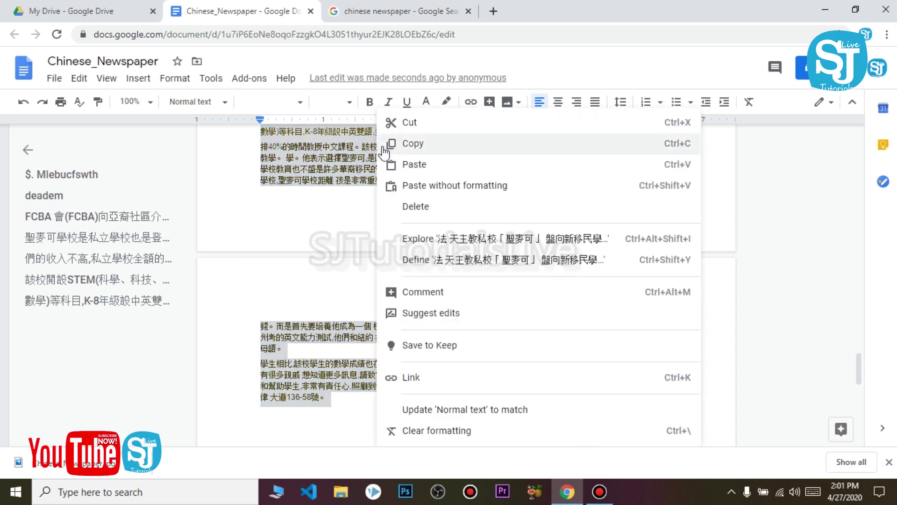
pyautogui.click(403, 143)
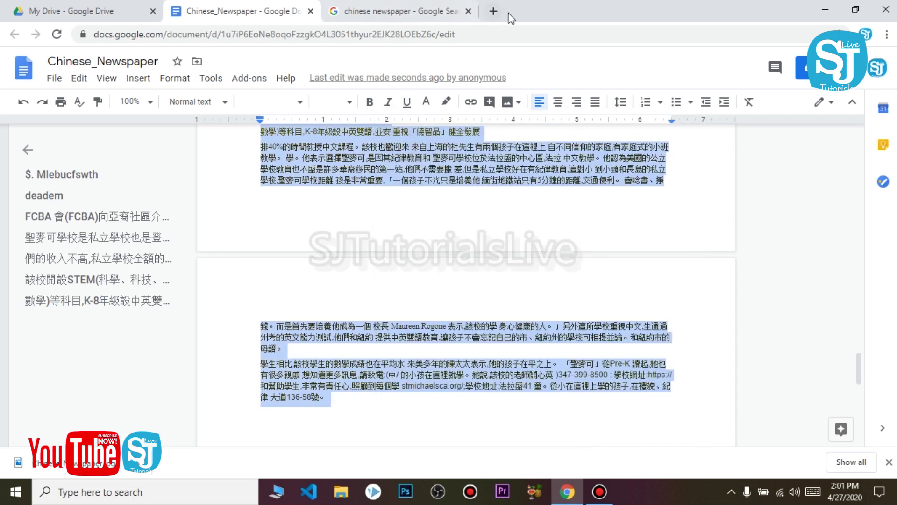
# Search Google for google translate in a new browser tab and open the Google Translate site
pyautogui.click(495, 10)
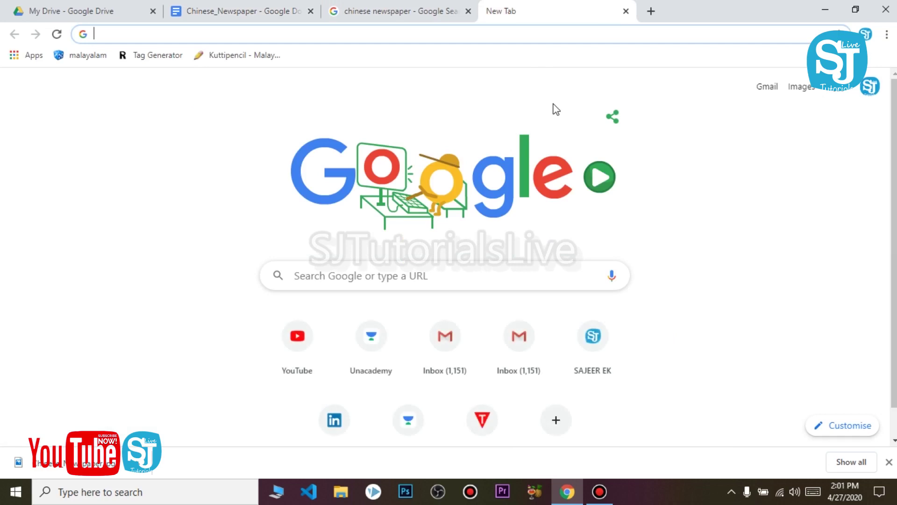
pyautogui.write('goog')
pyautogui.click(166, 90)
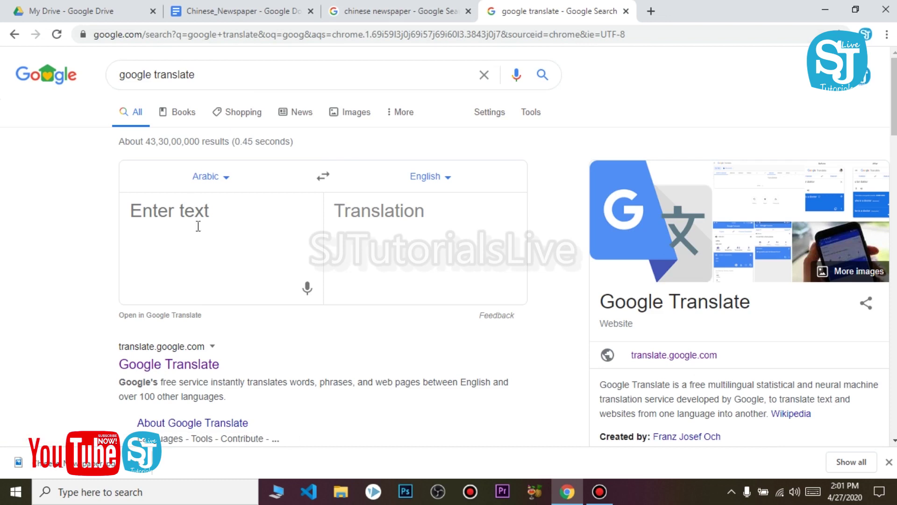
pyautogui.click(197, 370)
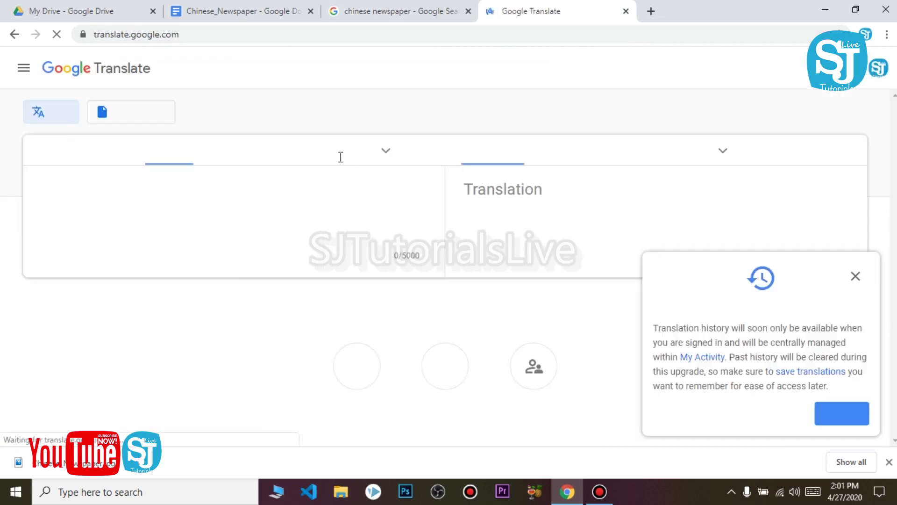
# Set the source language to Chinese and dismiss the notice about upcoming changes to history
pyautogui.click(371, 152)
pyautogui.write('cha')
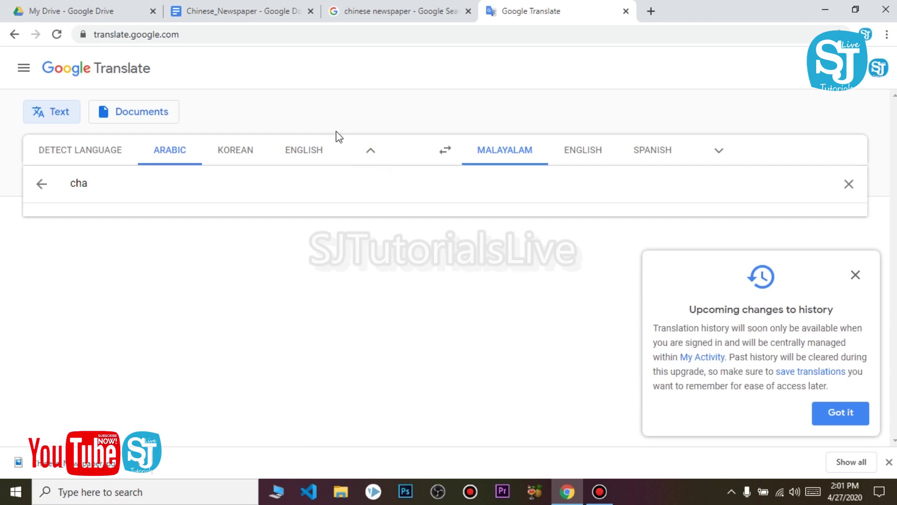
pyautogui.press('BackSpace')
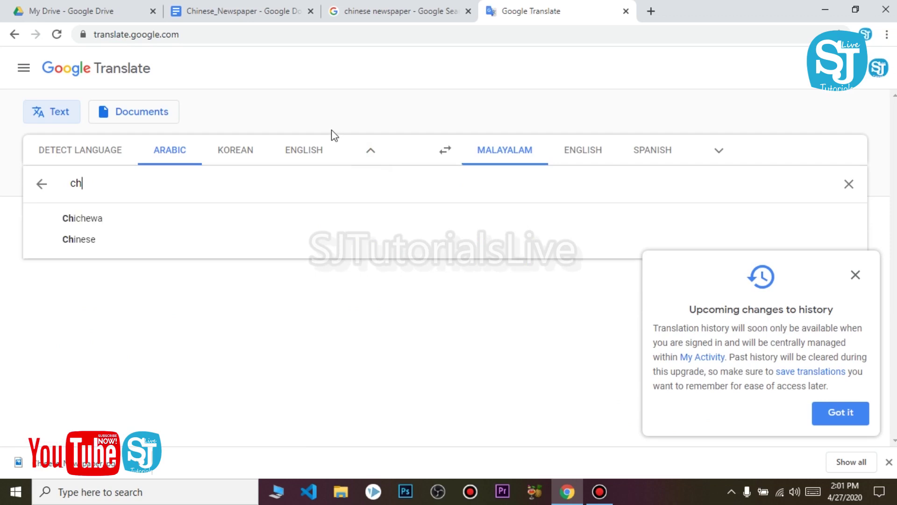
pyautogui.click(111, 239)
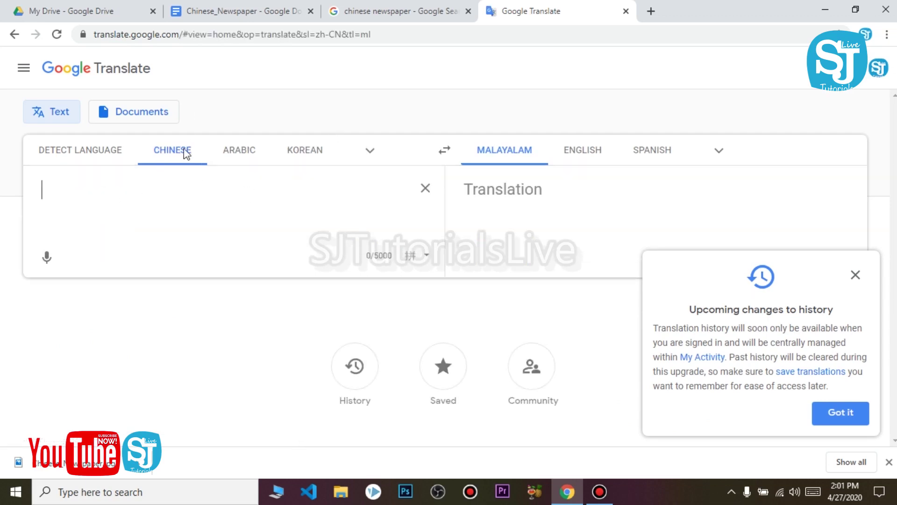
pyautogui.click(855, 276)
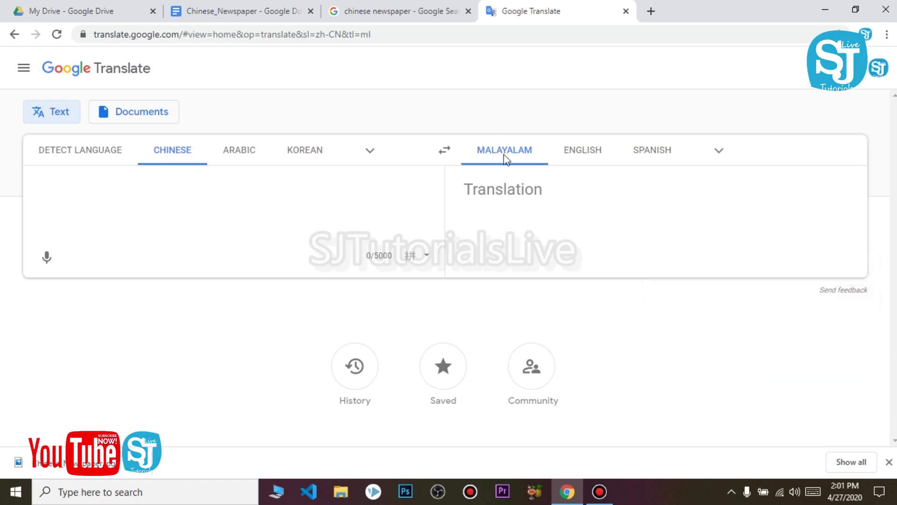
# Paste the Chinese text copied from the converted document as the source text and review its Malayalam translation
pyautogui.click(188, 202)
pyautogui.click(394, 10)
pyautogui.click(259, 16)
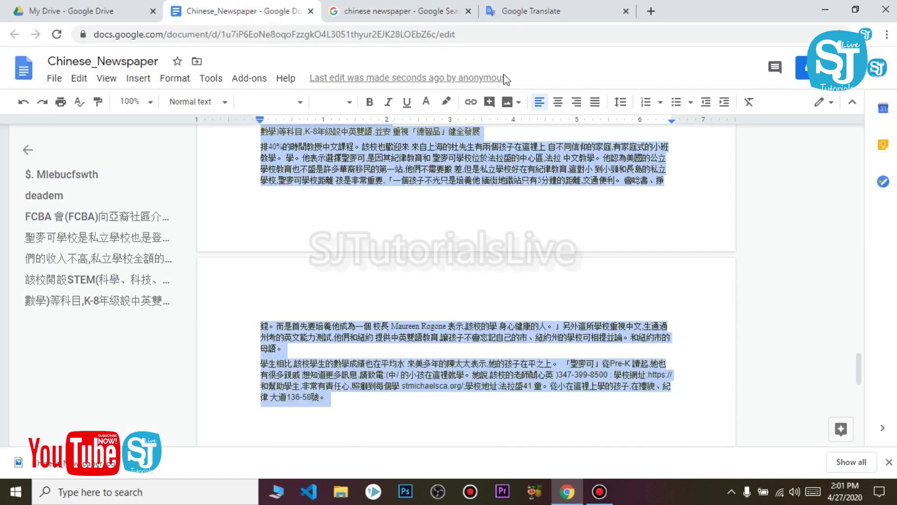
pyautogui.click(530, 11)
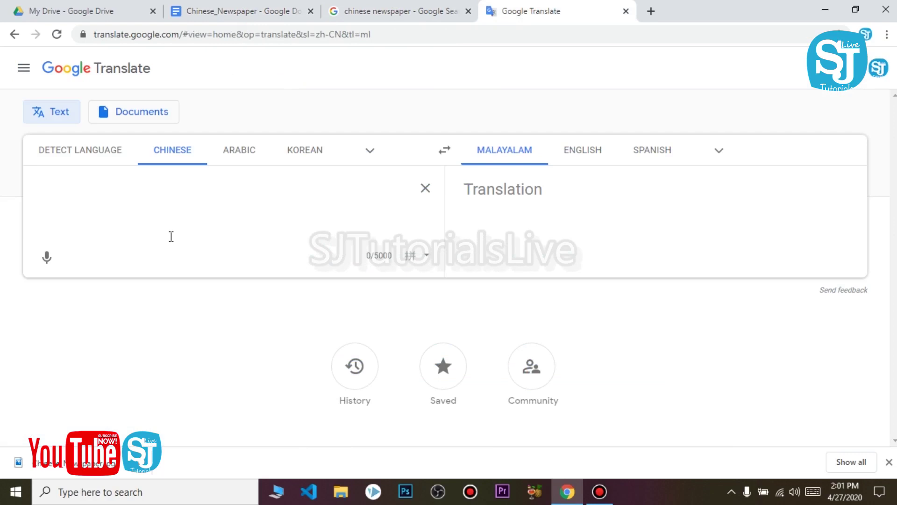
pyautogui.hotkey('ctrl', 'v')
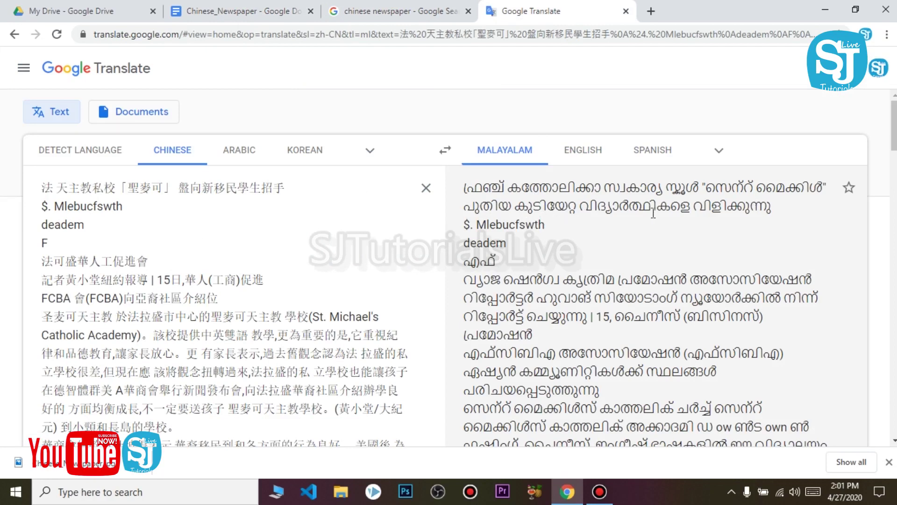
pyautogui.scroll(-10, 638, 232)
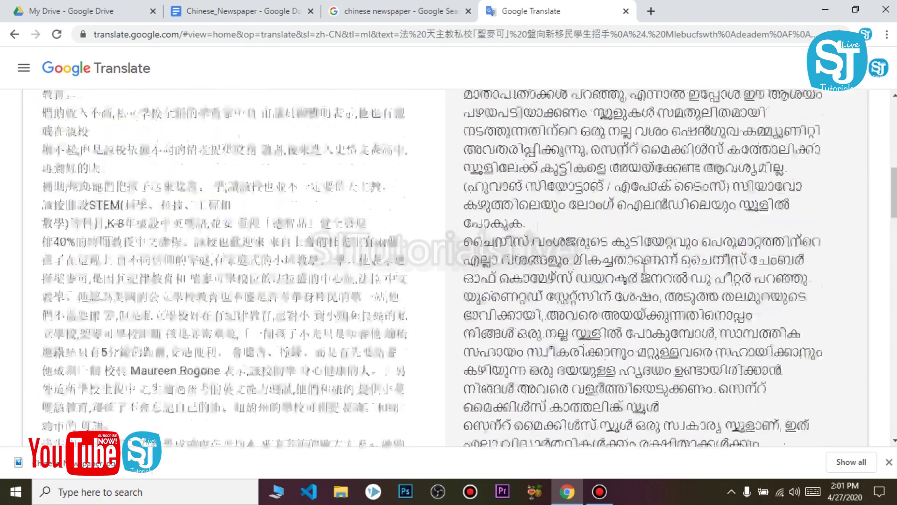
pyautogui.scroll(4, 644, 266)
pyautogui.scroll(-11, 644, 265)
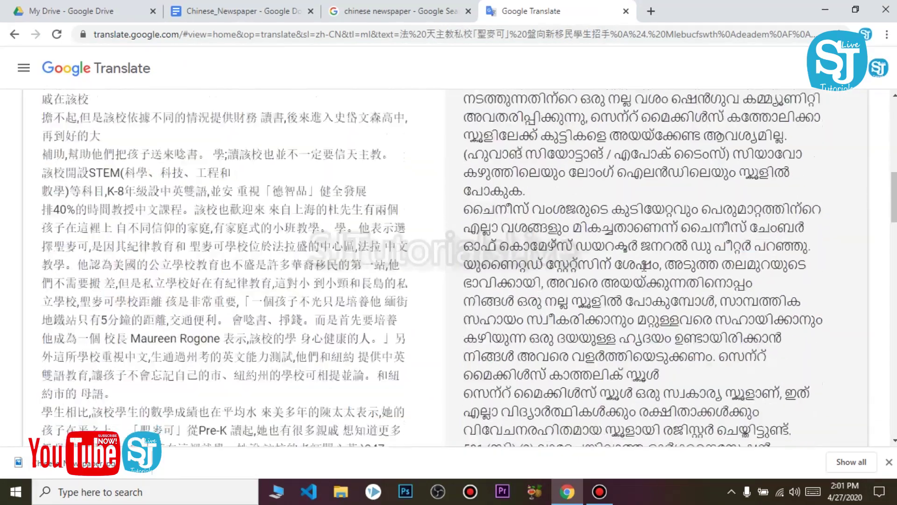
pyautogui.scroll(5, 644, 265)
pyautogui.scroll(15, 614, 248)
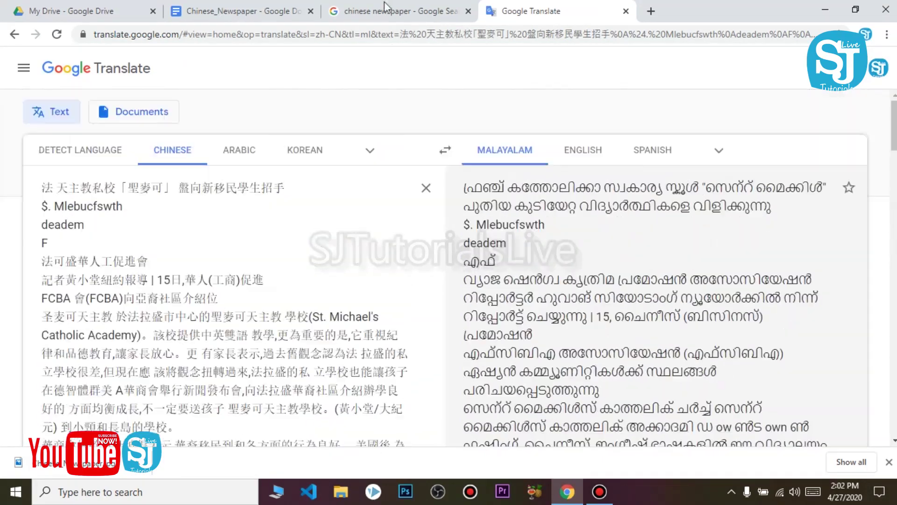
# Switch to Google Drive and upload all four newspaper images from the Desktop's paper folder to My Drive
pyautogui.click(84, 11)
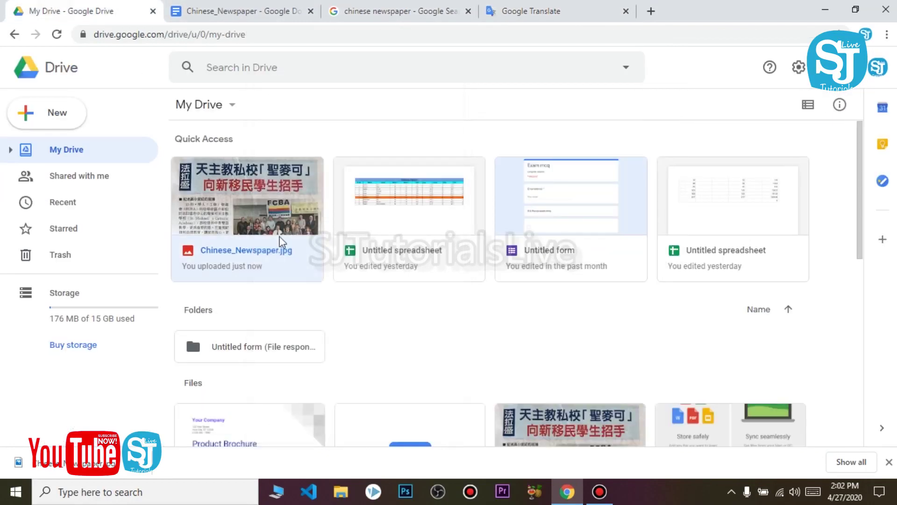
pyautogui.click(44, 111)
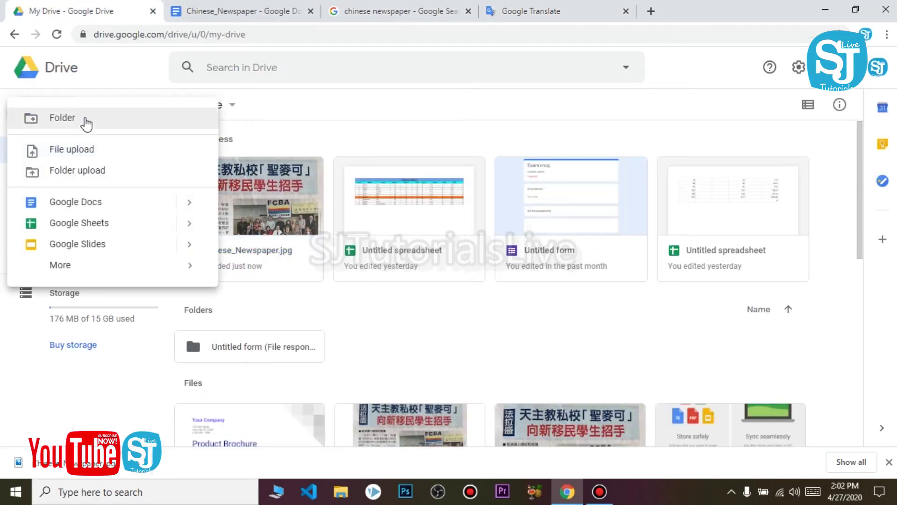
pyautogui.click(80, 154)
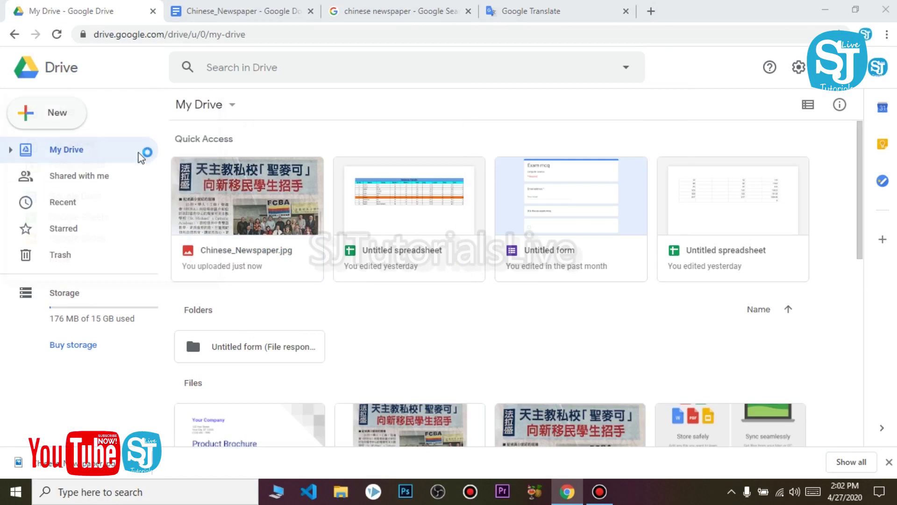
pyautogui.doubleClick(495, 220)
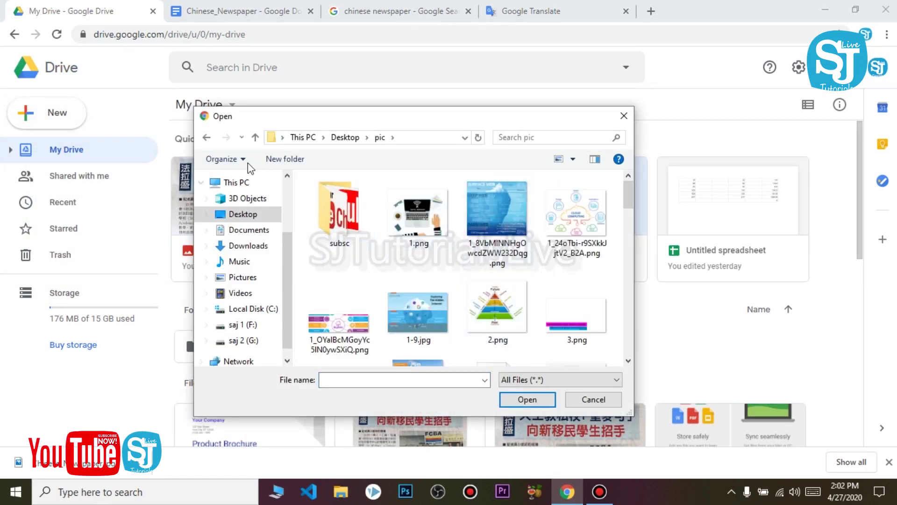
pyautogui.click(207, 137)
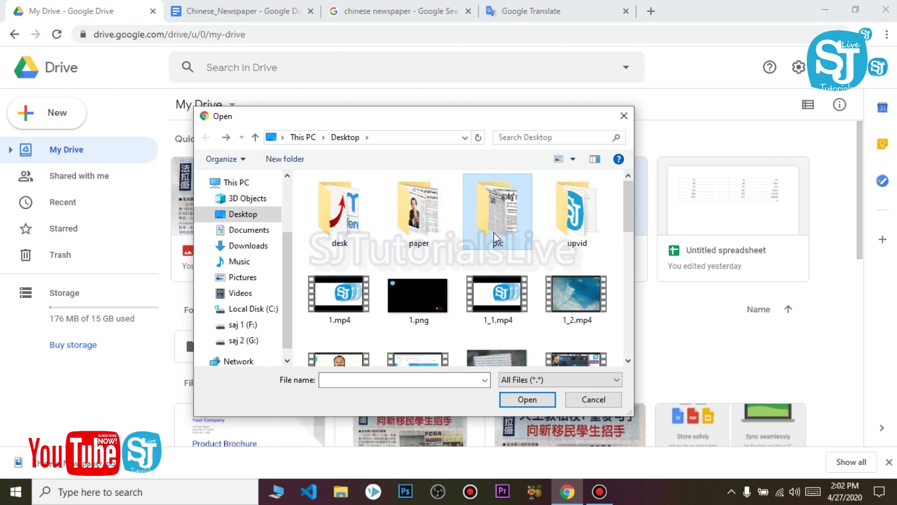
pyautogui.doubleClick(416, 217)
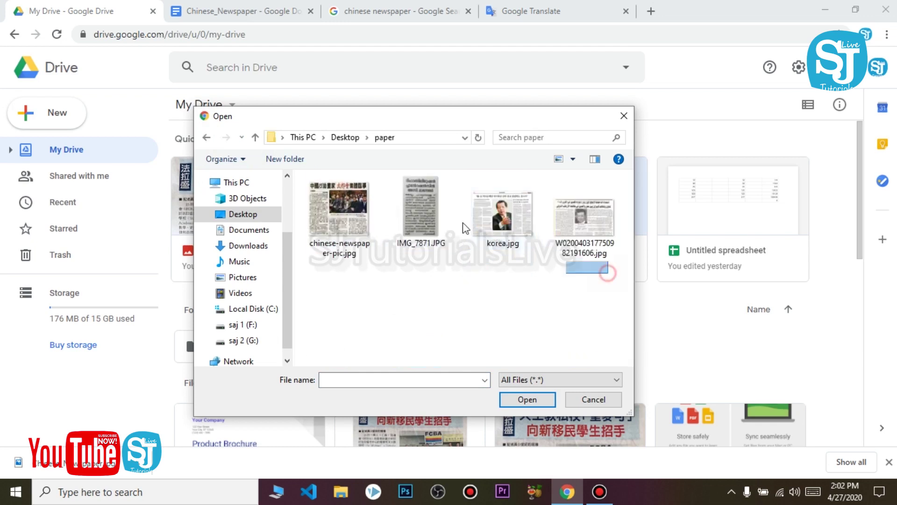
pyautogui.hotkey('ctrl', 'a')
pyautogui.press('Return')
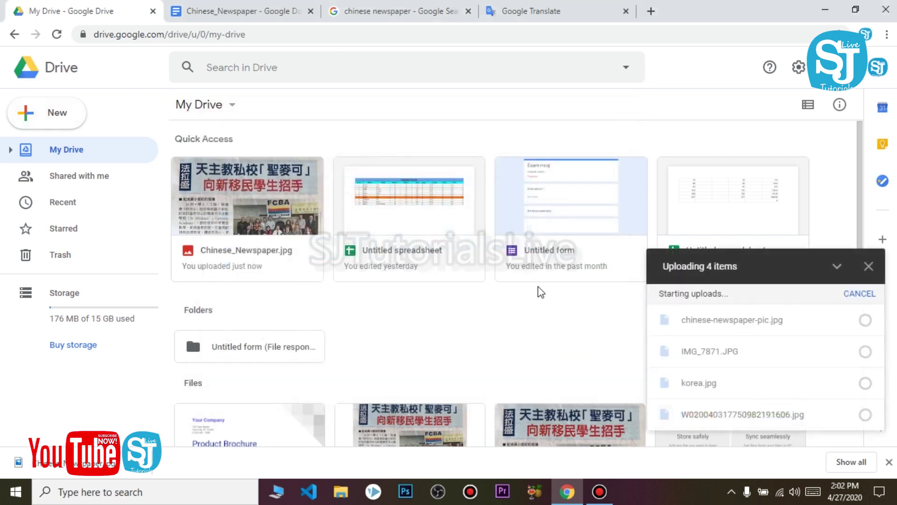